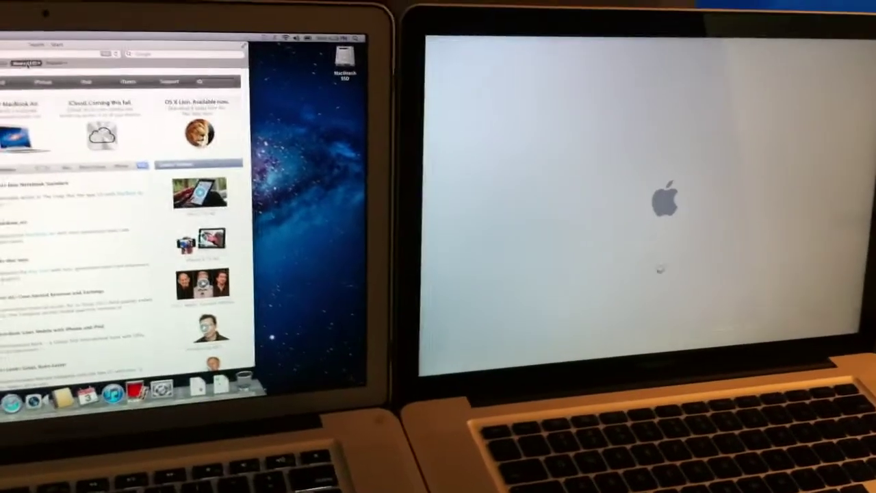
{"action": "left_click", "coordinate": [38, 39]}
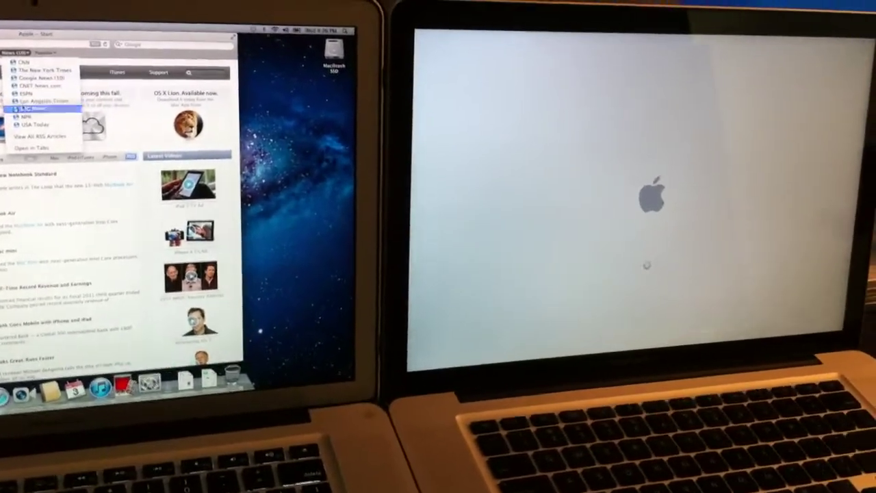